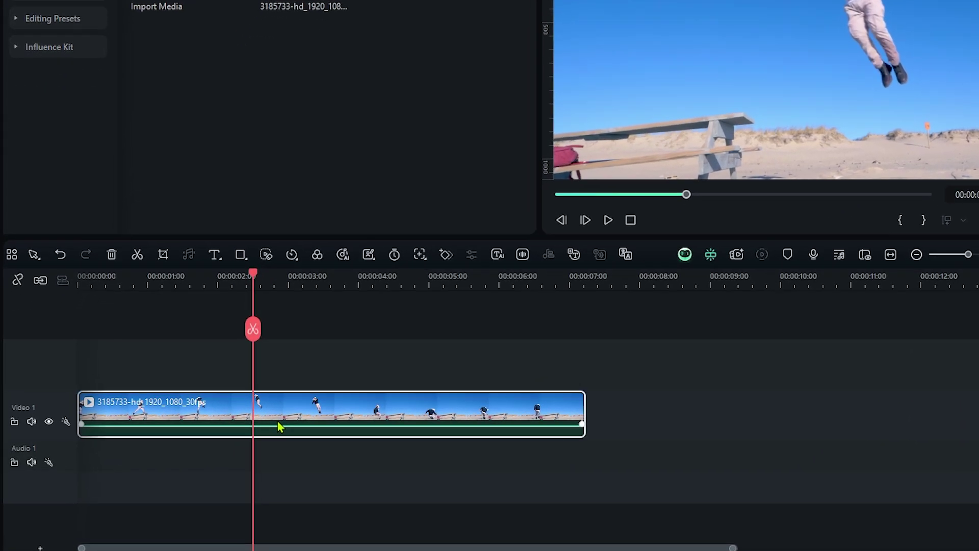
# Add a freeze frame to the beach jump clip at 2.5 seconds and preview it
pyautogui.rightClick(279, 427)
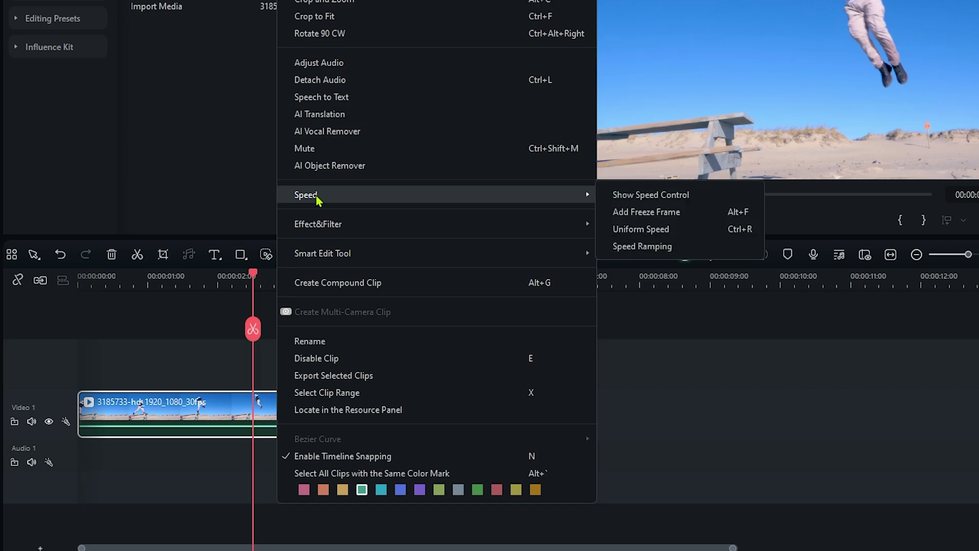
pyautogui.click(646, 212)
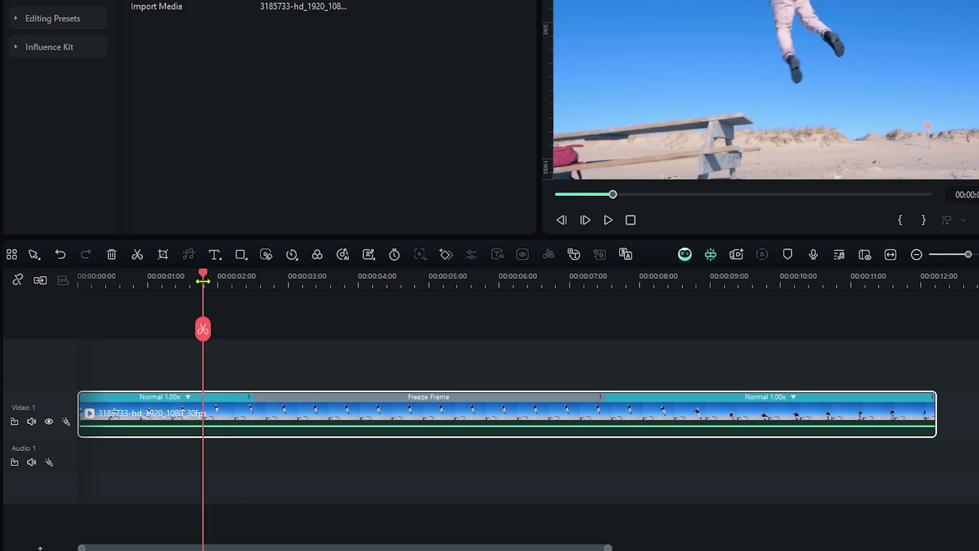
pyautogui.press('space')
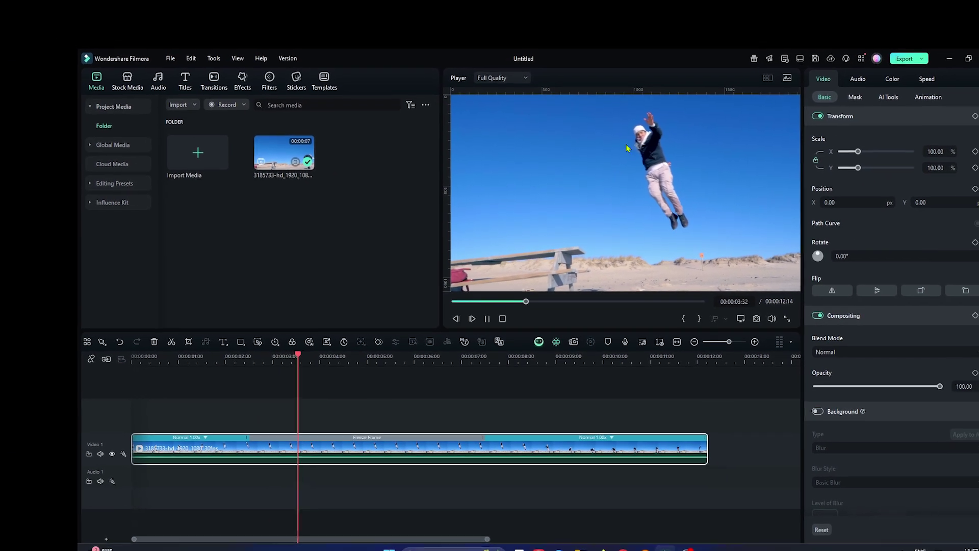
pyautogui.press('space')
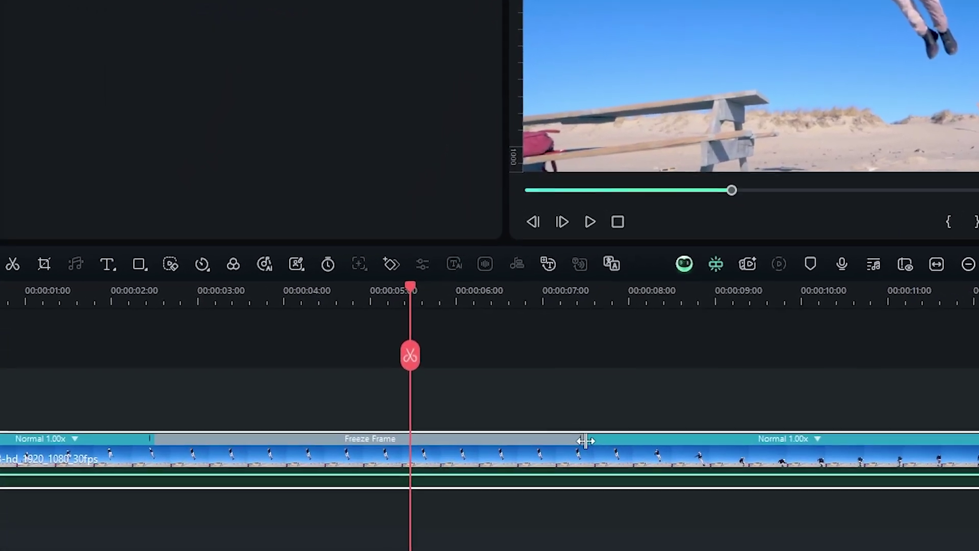
# Resize the freeze frame to about one second and split the clip at both its ends
pyautogui.moveTo(586, 439)
pyautogui.mouseDown()
pyautogui.moveTo(103, 483)
pyautogui.moveTo(465, 492)
pyautogui.moveTo(103, 497)
pyautogui.moveTo(154, 490)
pyautogui.mouseUp()
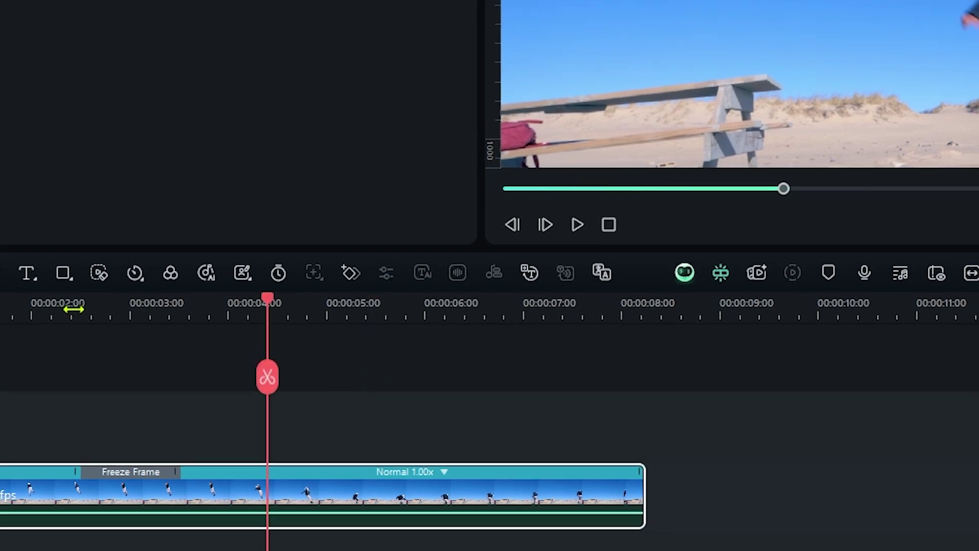
pyautogui.moveTo(101, 299); pyautogui.dragTo(403, 292)
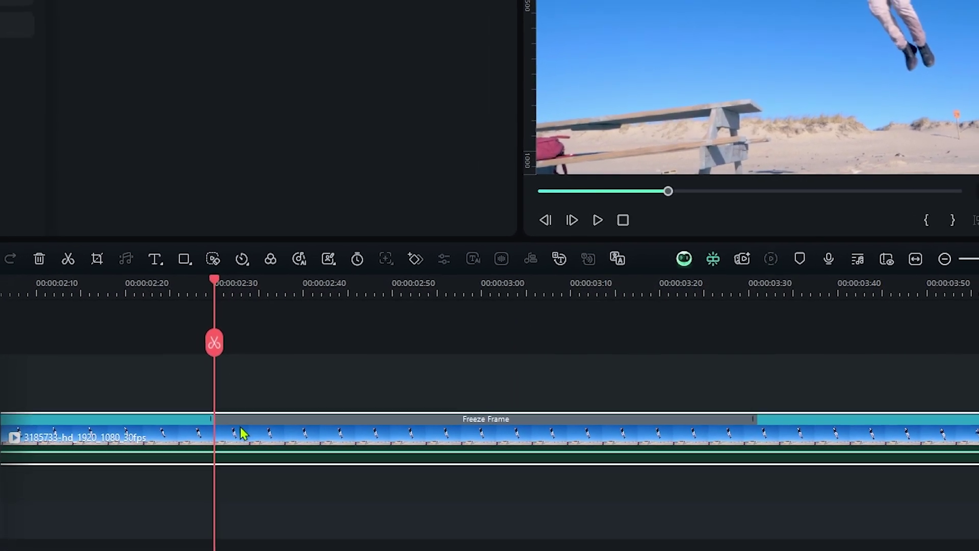
pyautogui.click(226, 339)
pyautogui.moveTo(225, 338); pyautogui.dragTo(750, 327)
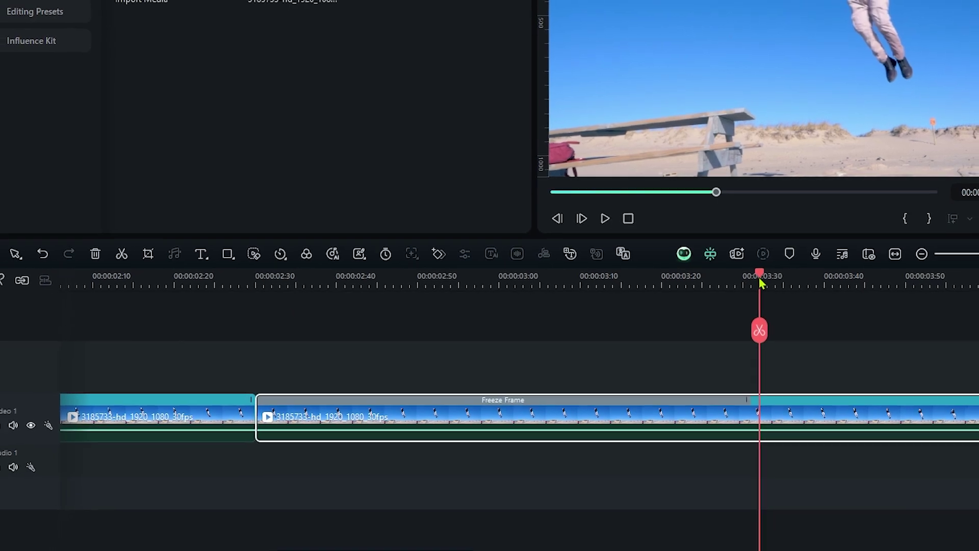
pyautogui.scroll(-3, 750, 328)
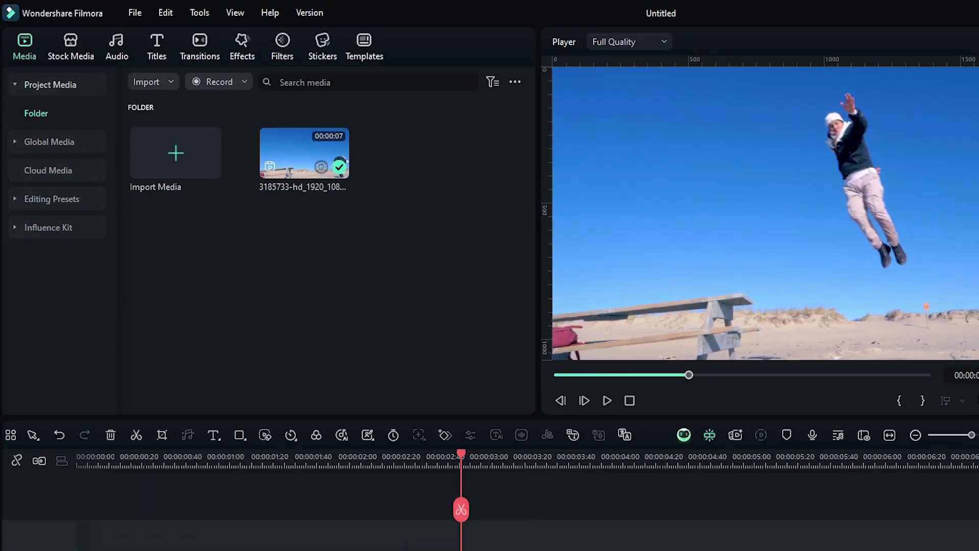
# Apply the sepia Rise effect to the freeze frame clip
pyautogui.click(314, 82)
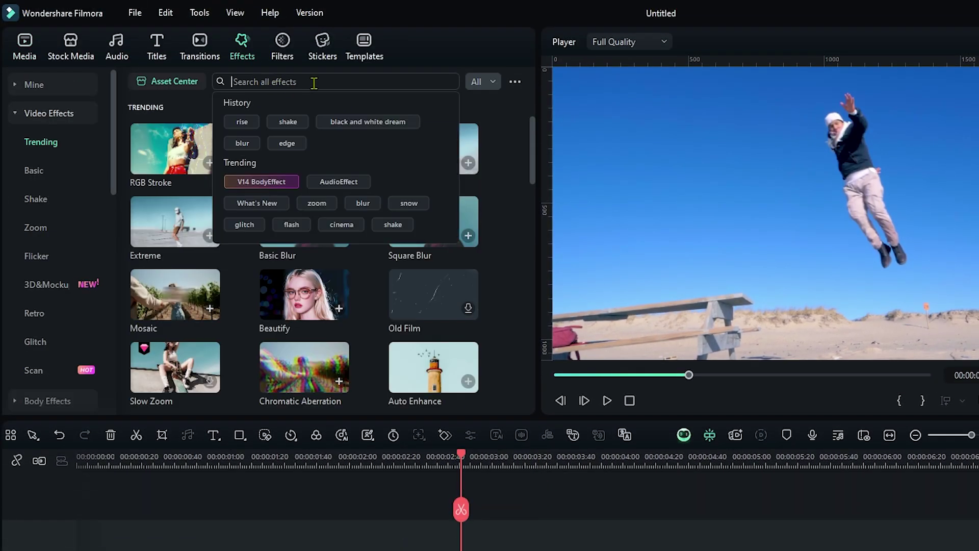
pyautogui.write('rise')
pyautogui.press('Return')
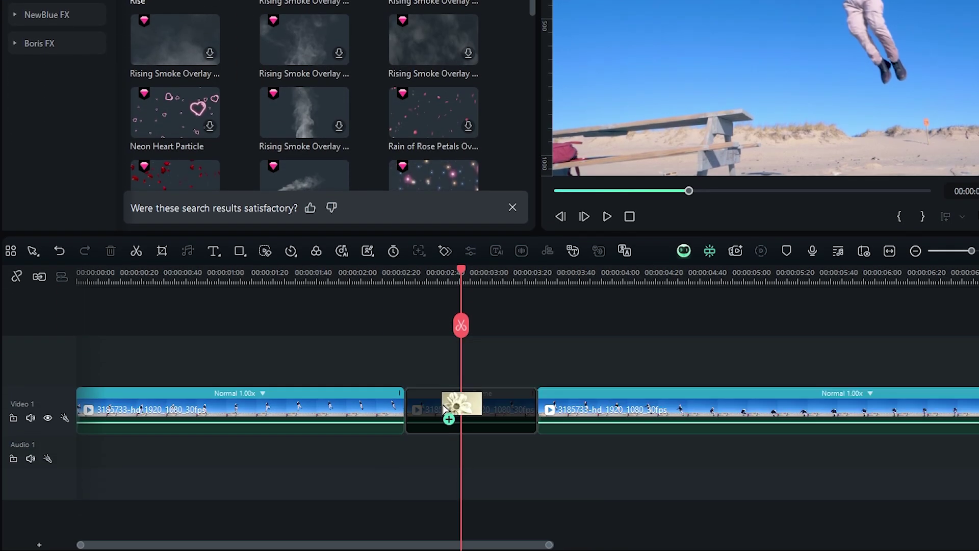
pyautogui.moveTo(153, 153); pyautogui.dragTo(403, 493)
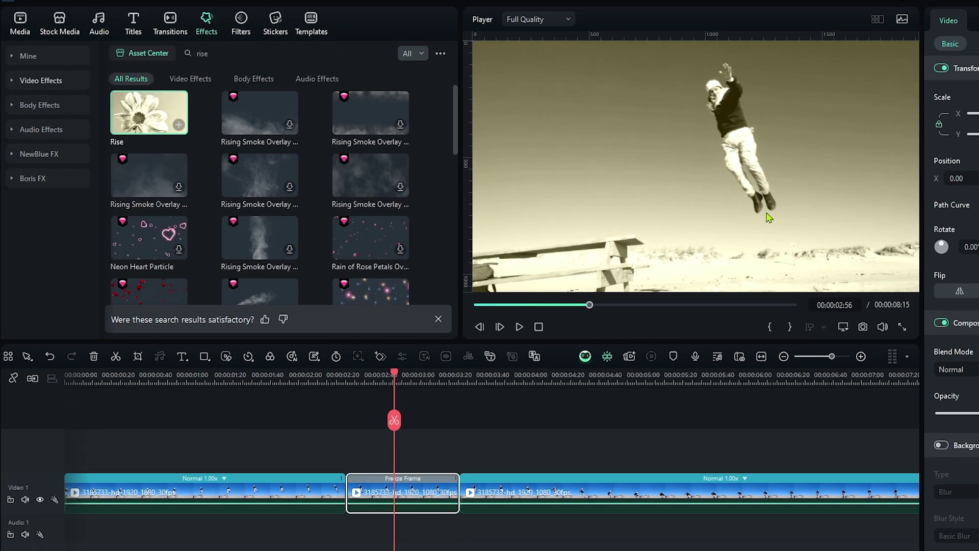
# Place the DJ Scratch Stop sound effect on Audio 1 beneath the freeze frame
pyautogui.click(99, 29)
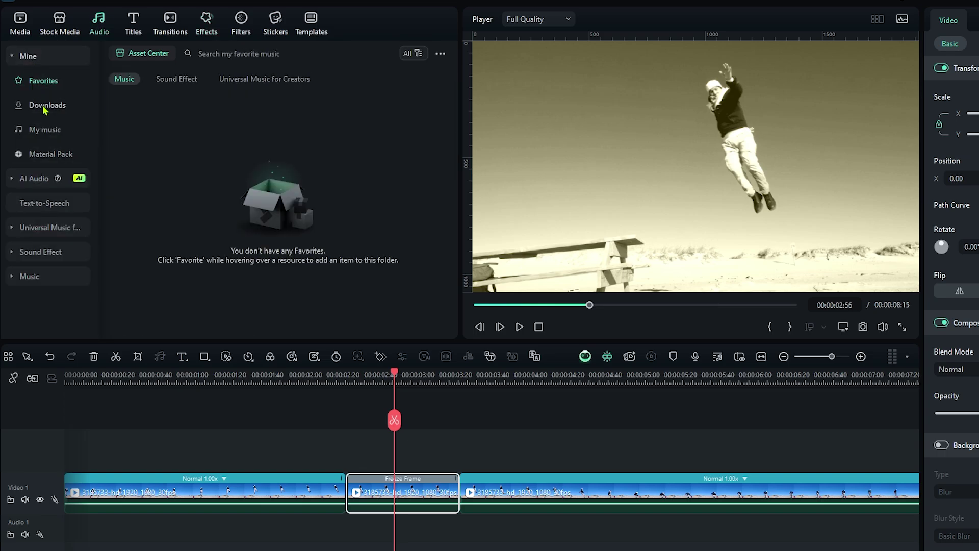
pyautogui.click(44, 108)
pyautogui.click(177, 79)
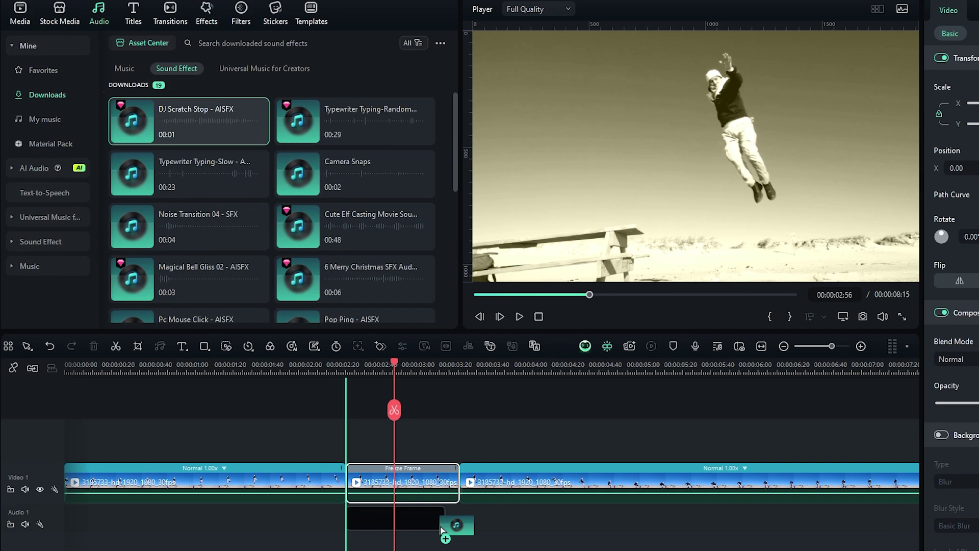
pyautogui.moveTo(191, 130); pyautogui.dragTo(394, 521)
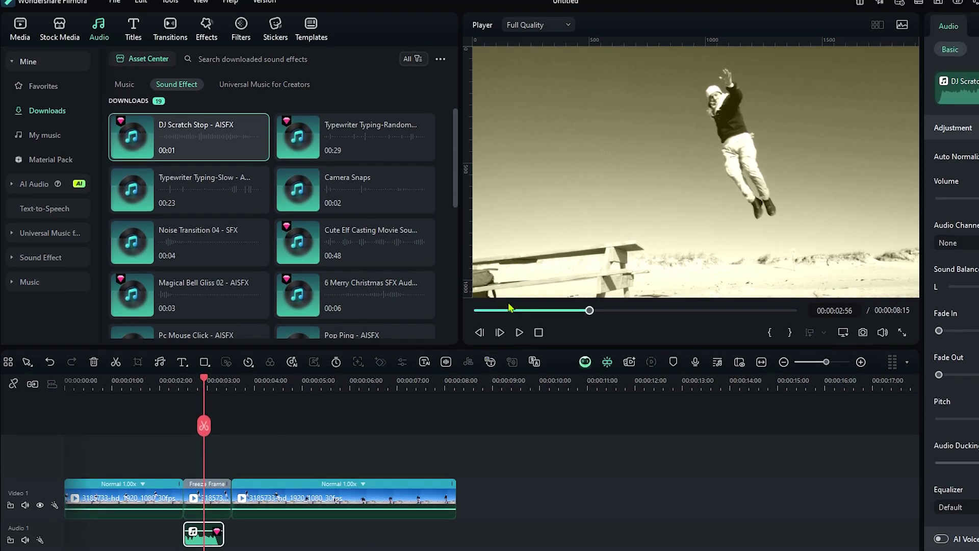
pyautogui.click(496, 311)
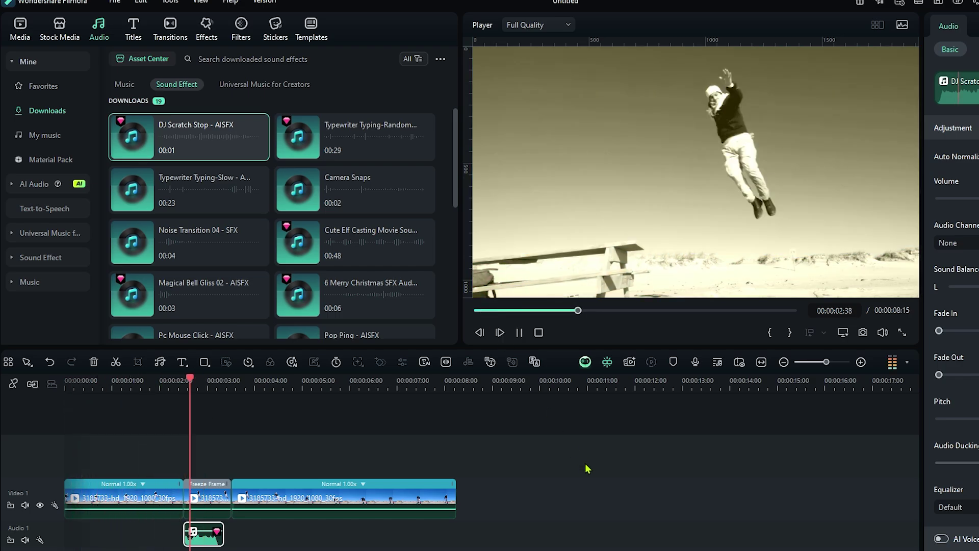
pyautogui.press('space')
pyautogui.click(163, 382)
pyautogui.press('space')
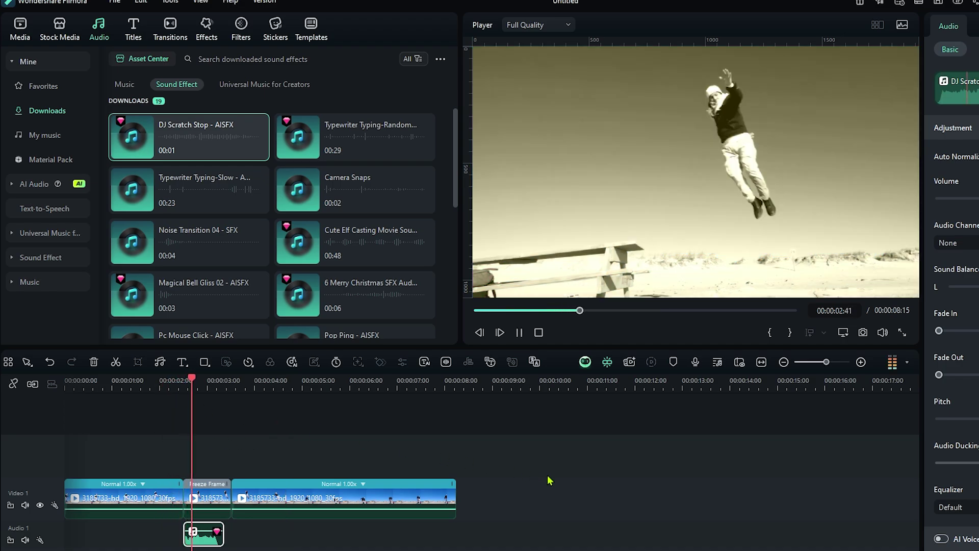
pyautogui.press('space')
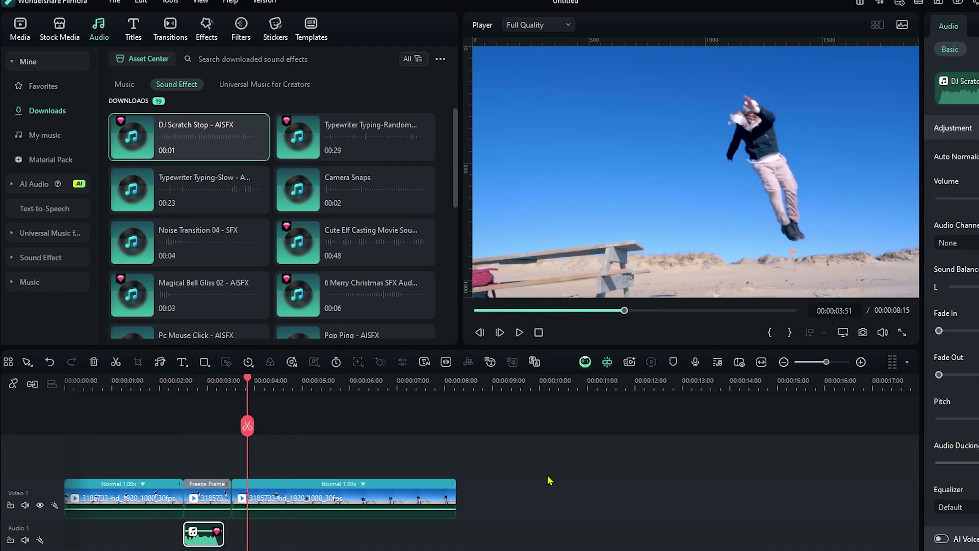